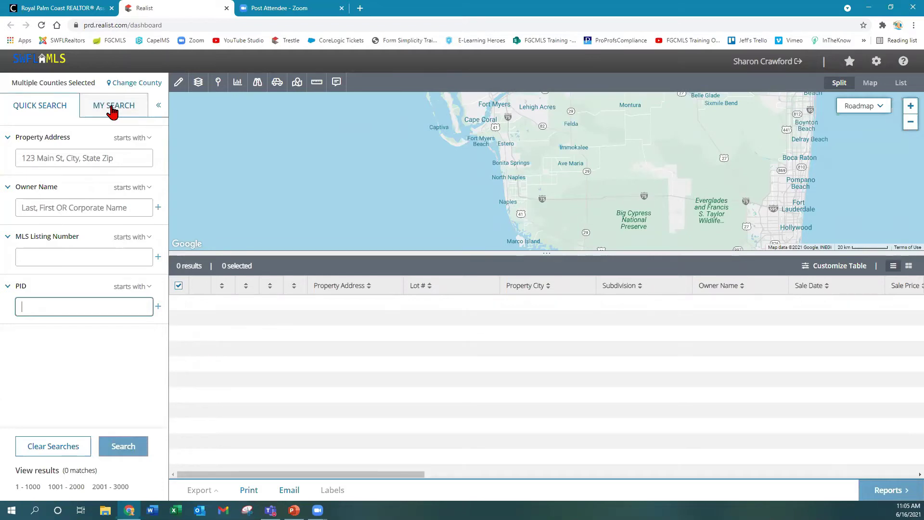
# Step: Switch the left search panel to the MY SEARCH tab's custom criteria
pyautogui.click(112, 110)
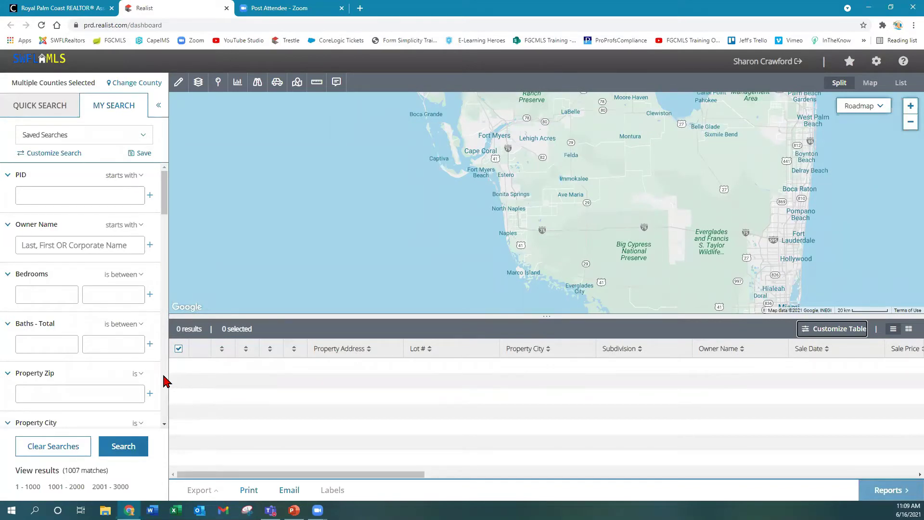
# Step: Open Customize Search and display the Owner Information attributes, such as Owner Name and Owner Occupied
pyautogui.click(58, 158)
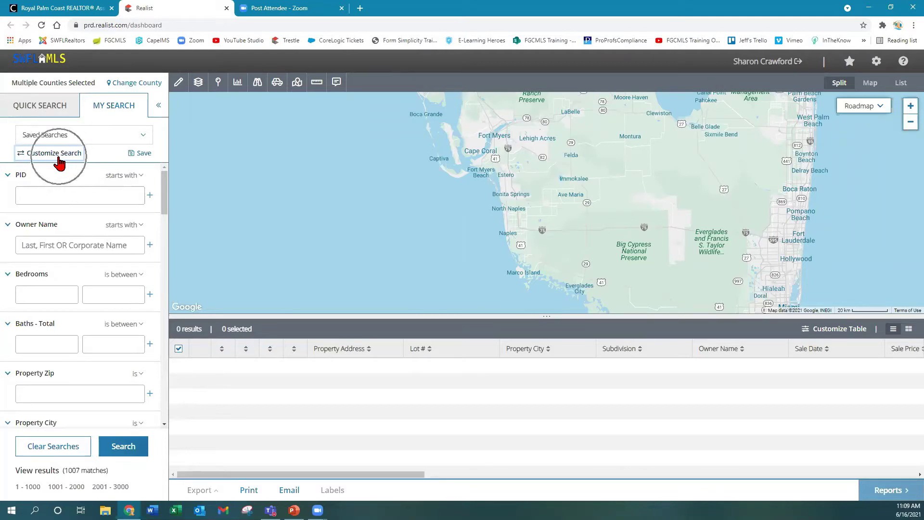
pyautogui.click(59, 162)
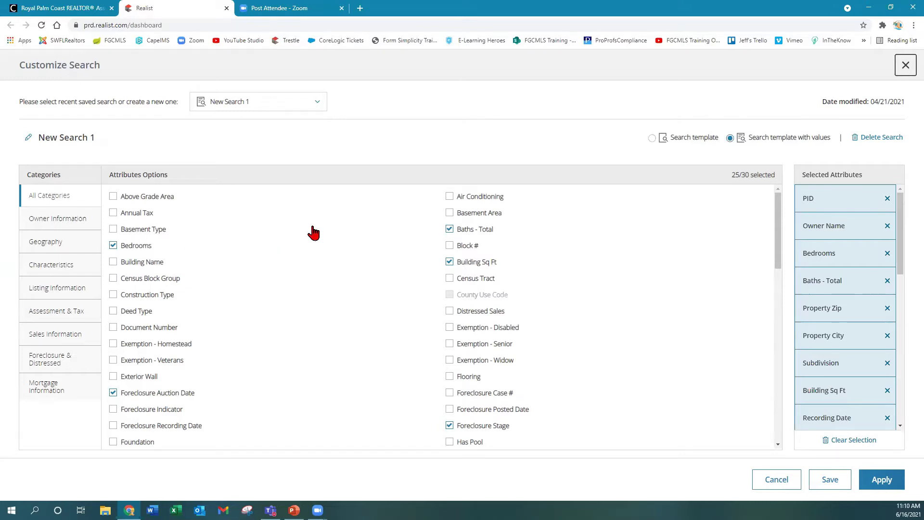
pyautogui.scroll(-3, 311, 255)
pyautogui.scroll(3, 308, 253)
pyautogui.click(80, 230)
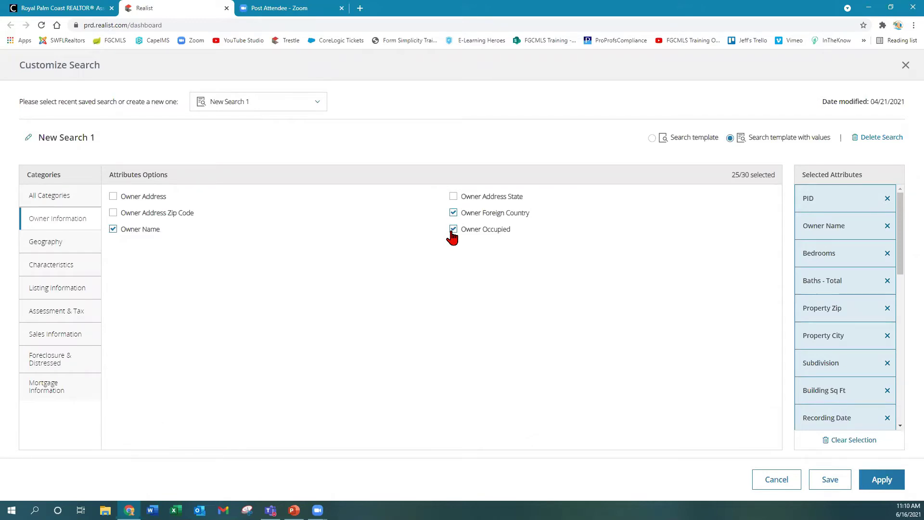
# Step: Browse the Geography, Characteristics, Listing, Assessment & Tax, Sales, Foreclosure and Mortgage attribute categories
pyautogui.click(59, 245)
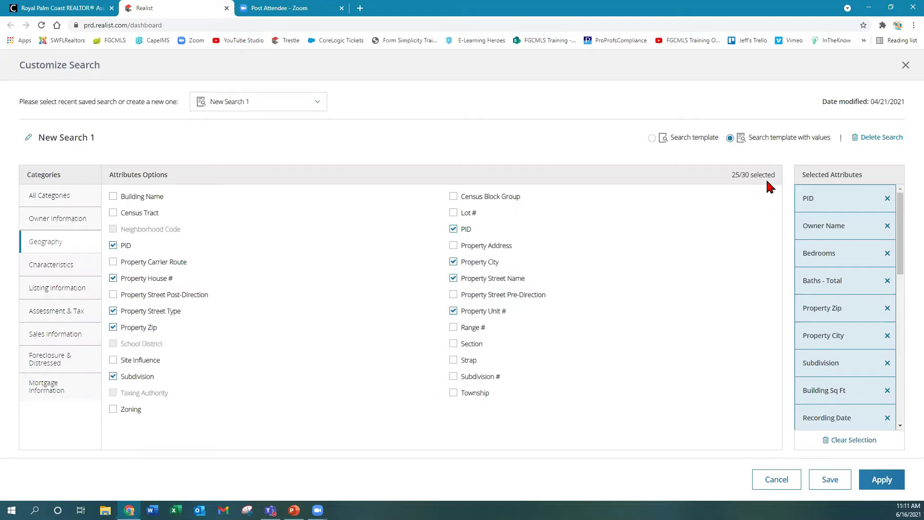
pyautogui.click(43, 270)
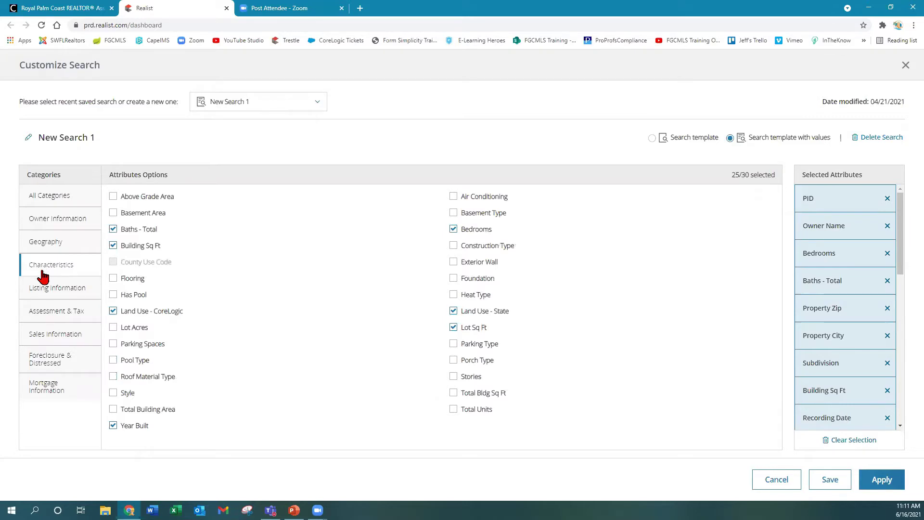
pyautogui.click(57, 296)
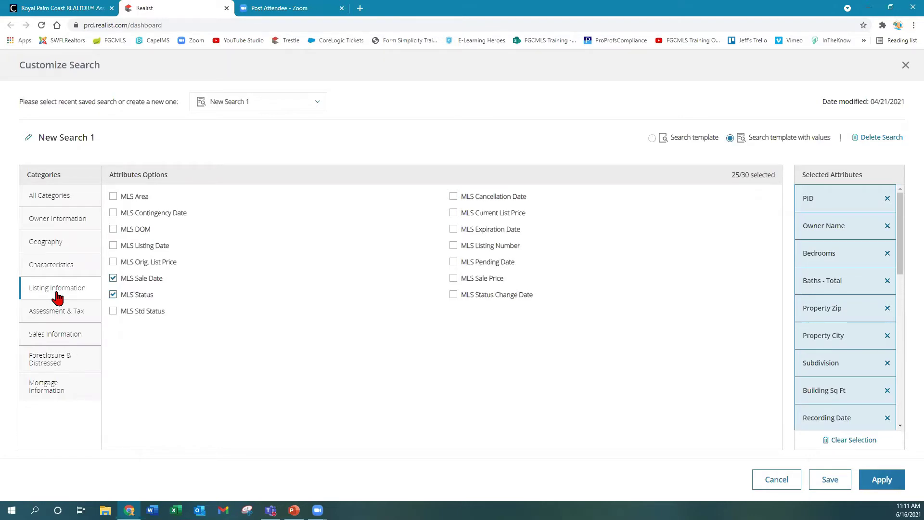
pyautogui.click(59, 315)
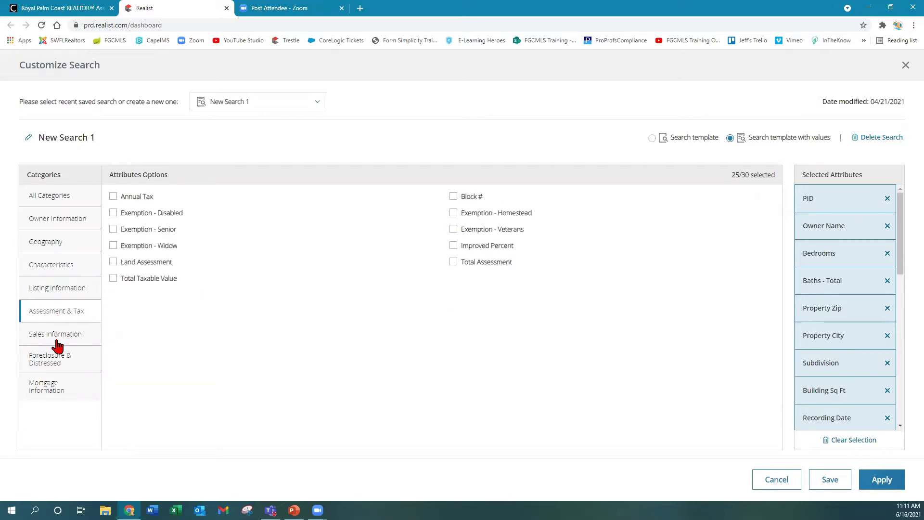
pyautogui.click(61, 341)
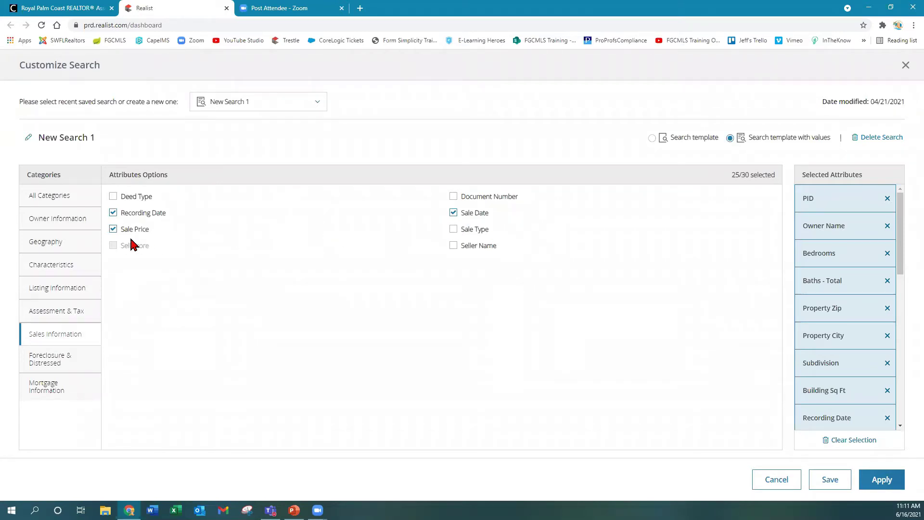
pyautogui.click(68, 364)
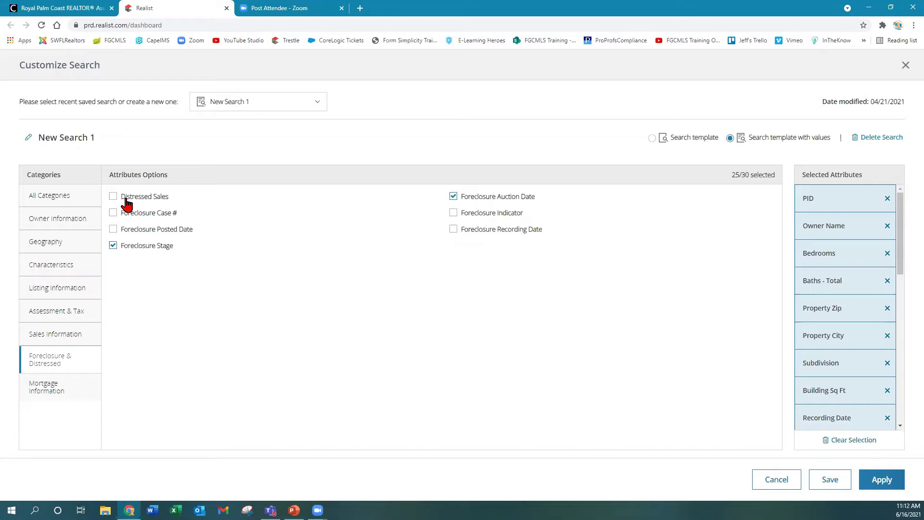
pyautogui.click(63, 399)
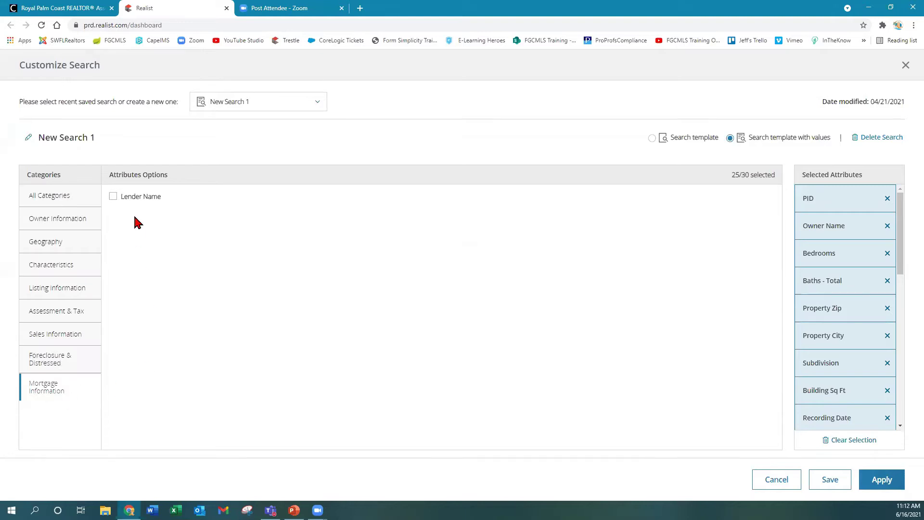
# Step: Apply the 25 selected search attributes and return to the My Search form
pyautogui.click(887, 481)
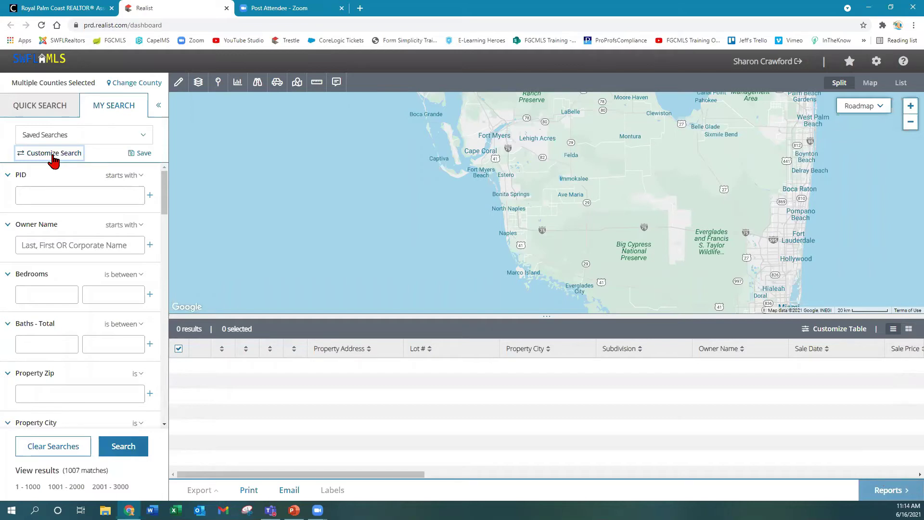
# Step: Collapse Property Zip and clear the old Berkshire Lakes criteria, dropping matches from 1007 to 0
pyautogui.moveTo(165, 210); pyautogui.dragTo(165, 232)
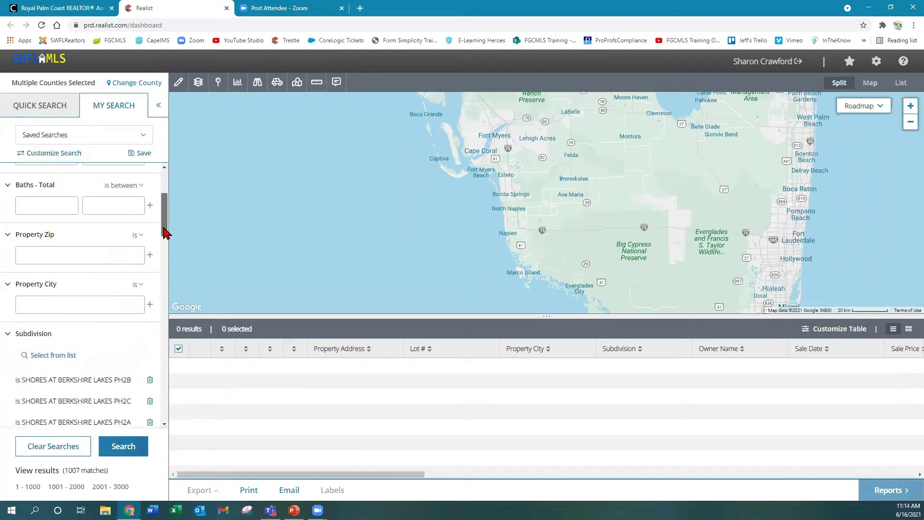
pyautogui.click(41, 254)
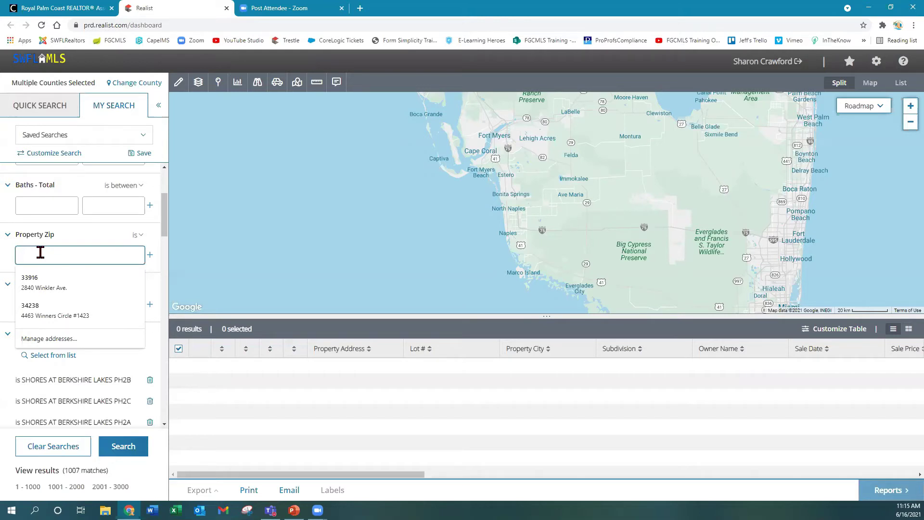
pyautogui.click(68, 241)
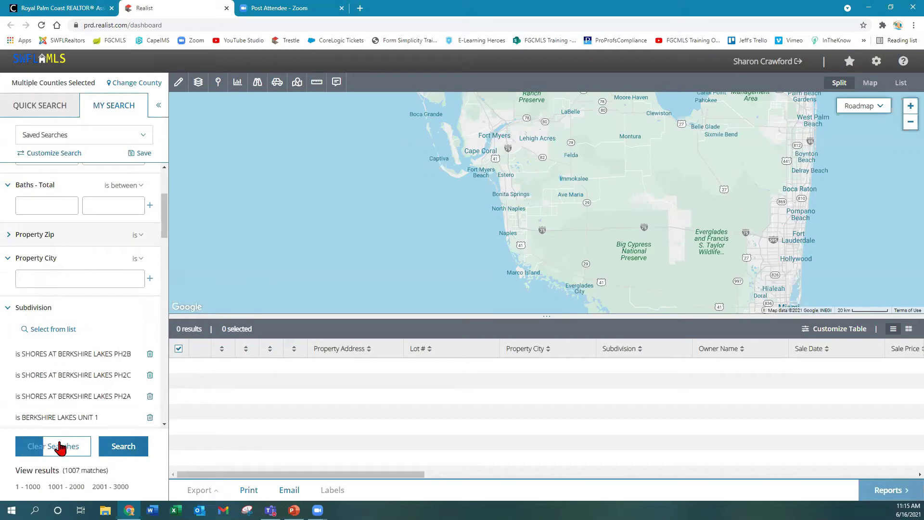
pyautogui.click(57, 447)
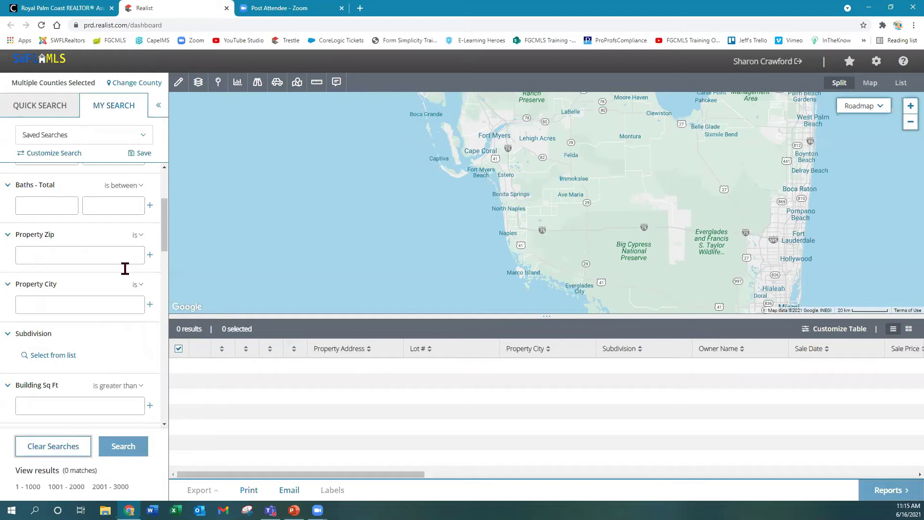
pyautogui.moveTo(165, 248); pyautogui.dragTo(163, 268)
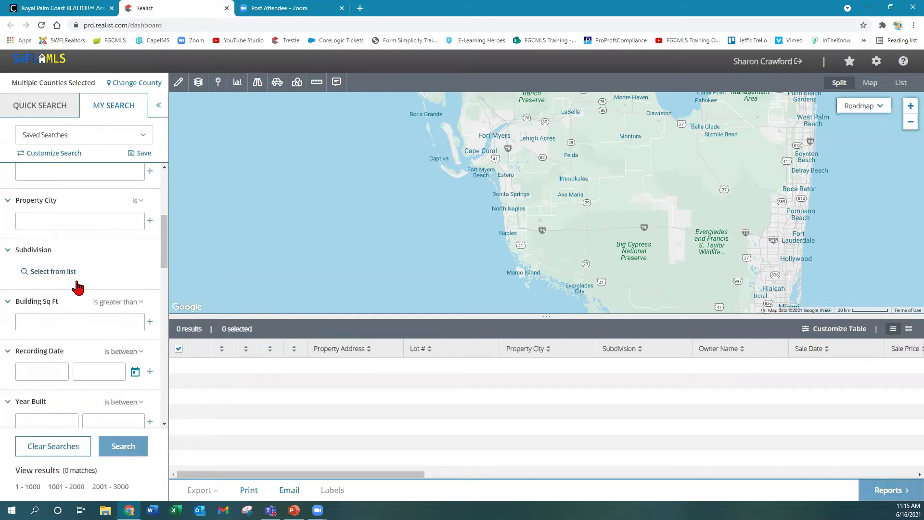
# Step: Search subdivisions for 'Fiddlesticks' and select FIDDLESTICKS COUNTRY CLUB SUB and FIDDLESTICKS COUNTRY CLUB
pyautogui.click(37, 274)
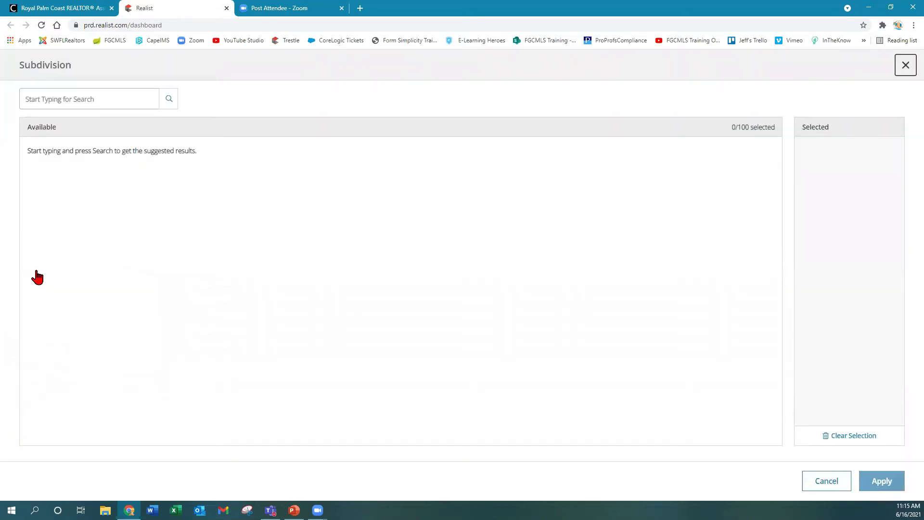
pyautogui.click(51, 99)
pyautogui.write('Fiddle')
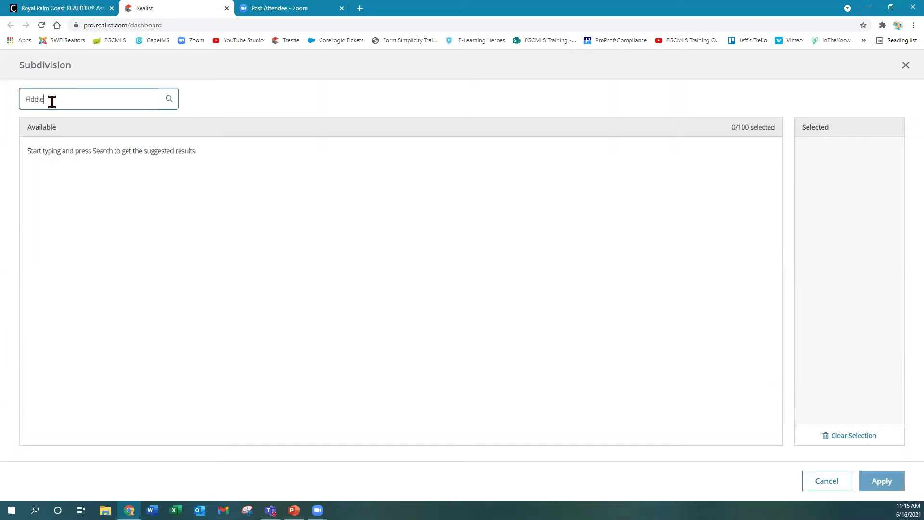
pyautogui.write('sticks')
pyautogui.click(168, 101)
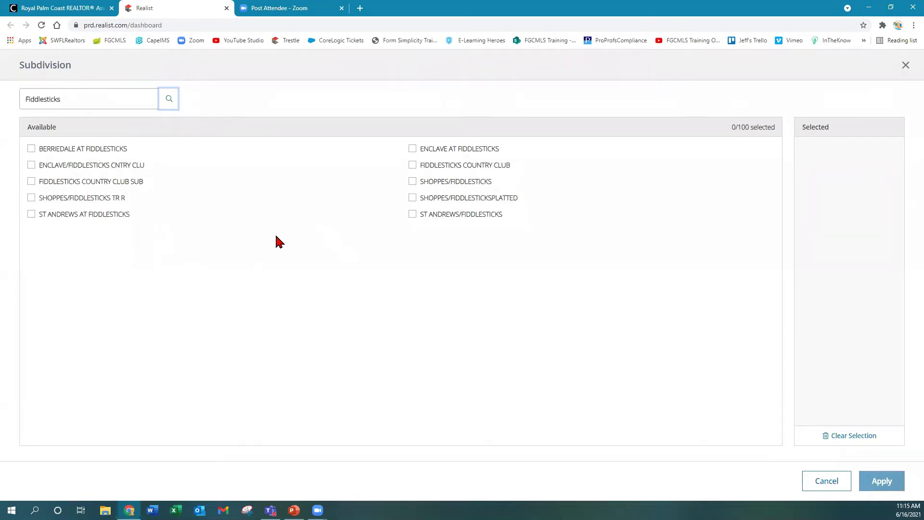
pyautogui.click(31, 183)
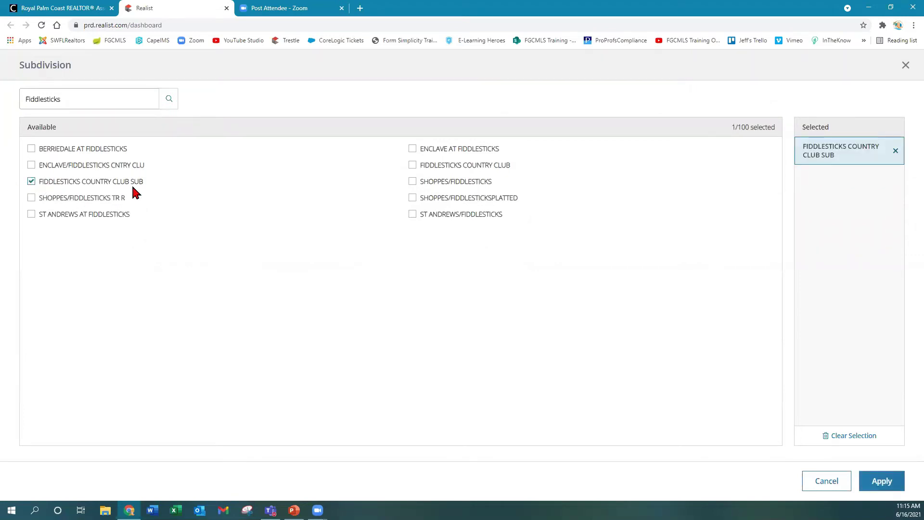
pyautogui.click(413, 171)
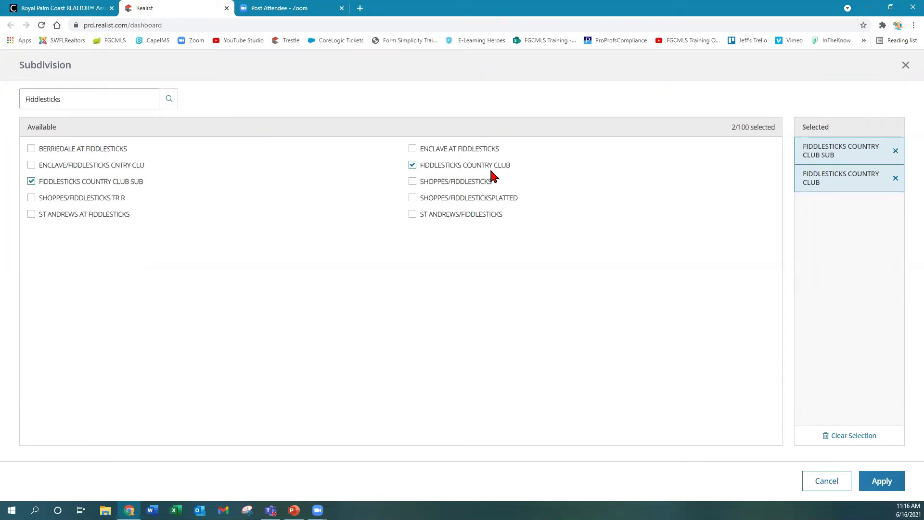
# Step: Apply both Fiddlesticks subdivisions and limit Building Sq Ft to greater than 2500
pyautogui.click(877, 484)
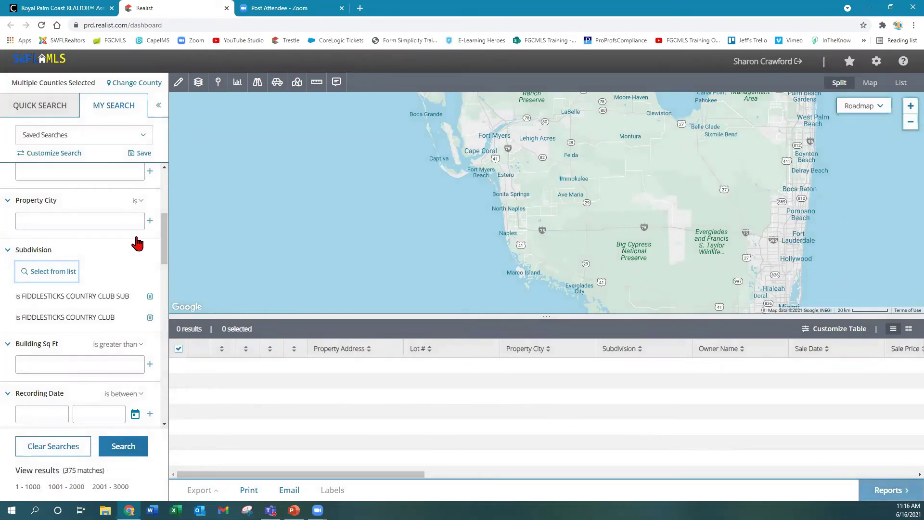
pyautogui.moveTo(165, 244); pyautogui.dragTo(164, 267)
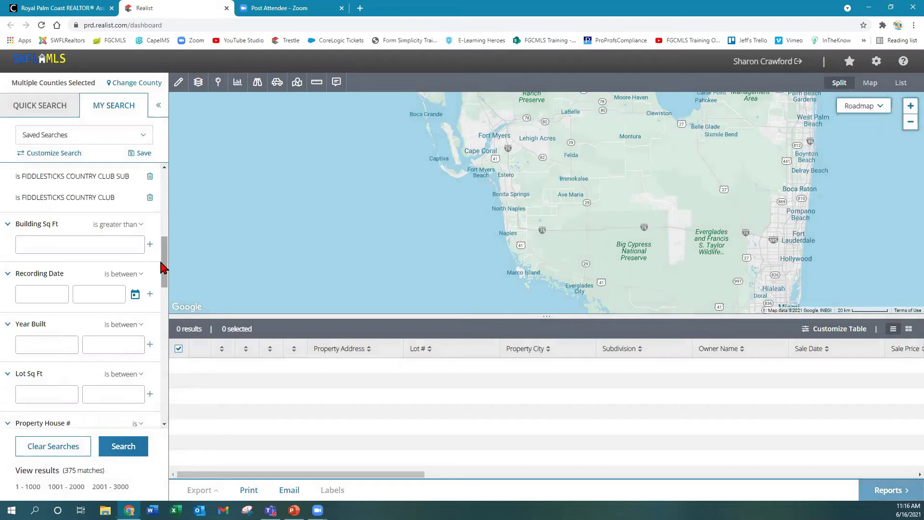
pyautogui.click(53, 241)
pyautogui.write('2500')
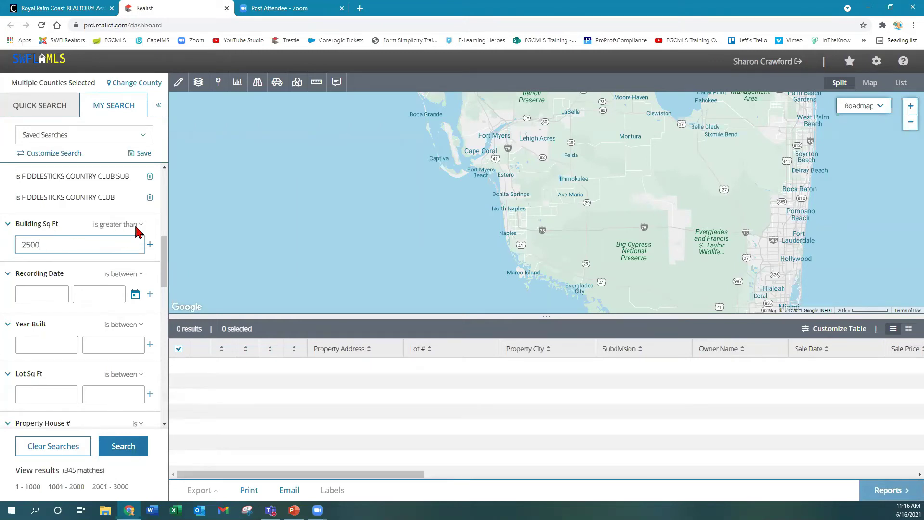
pyautogui.click(139, 230)
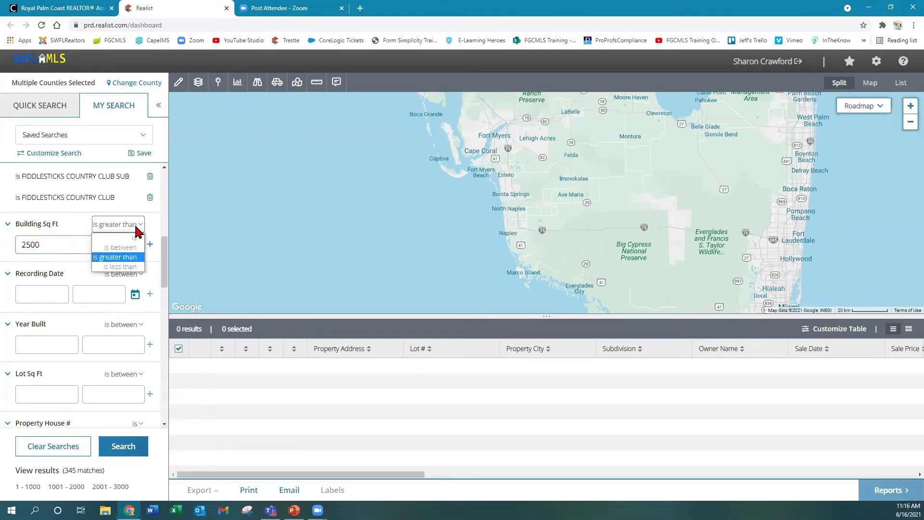
pyautogui.click(126, 258)
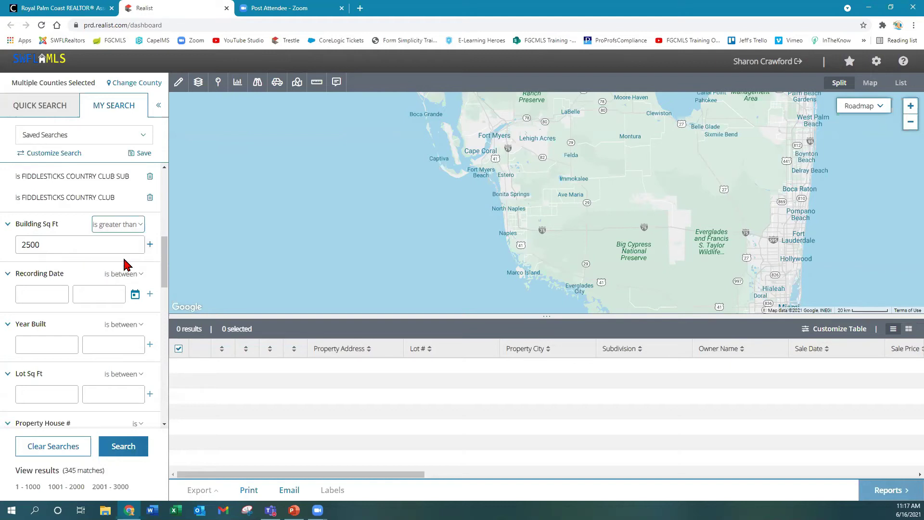
pyautogui.click(164, 268)
# Step: Set Owner Occupied to Yes, narrowing matches from 345 to 271
pyautogui.moveTo(164, 268); pyautogui.dragTo(162, 339)
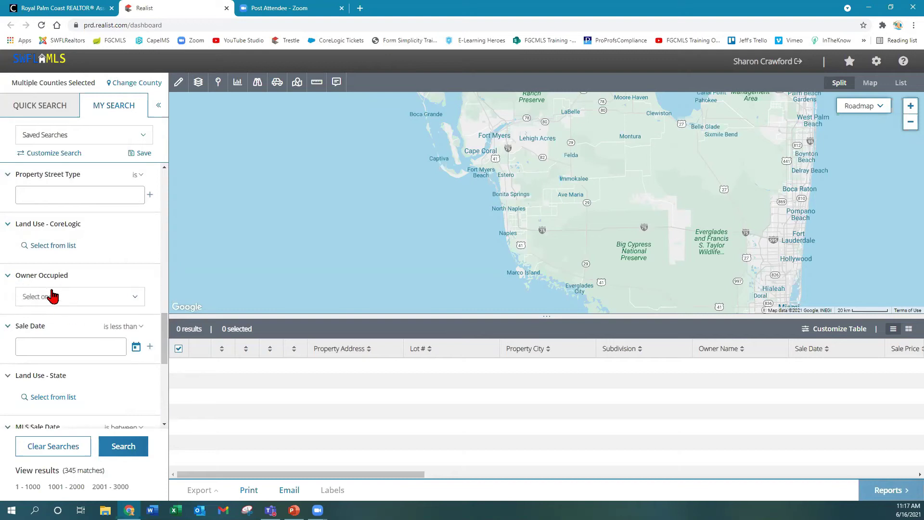
pyautogui.click(92, 300)
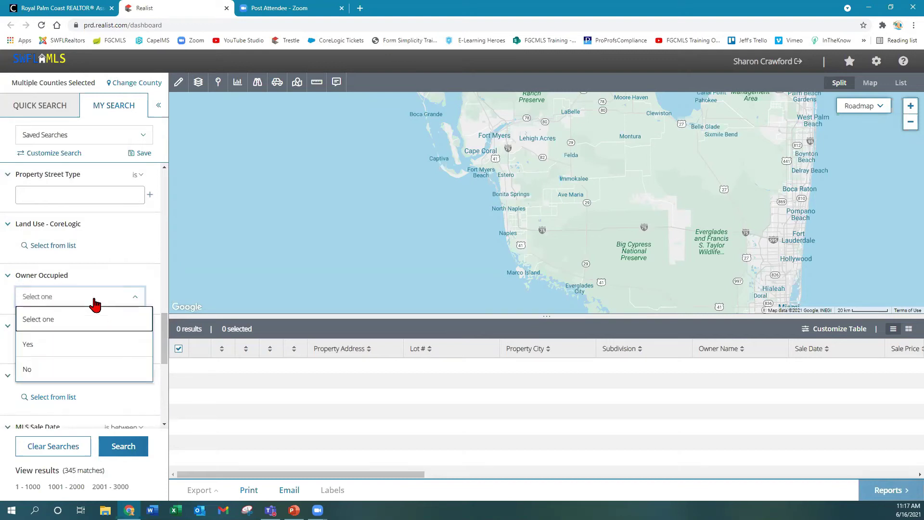
pyautogui.click(71, 354)
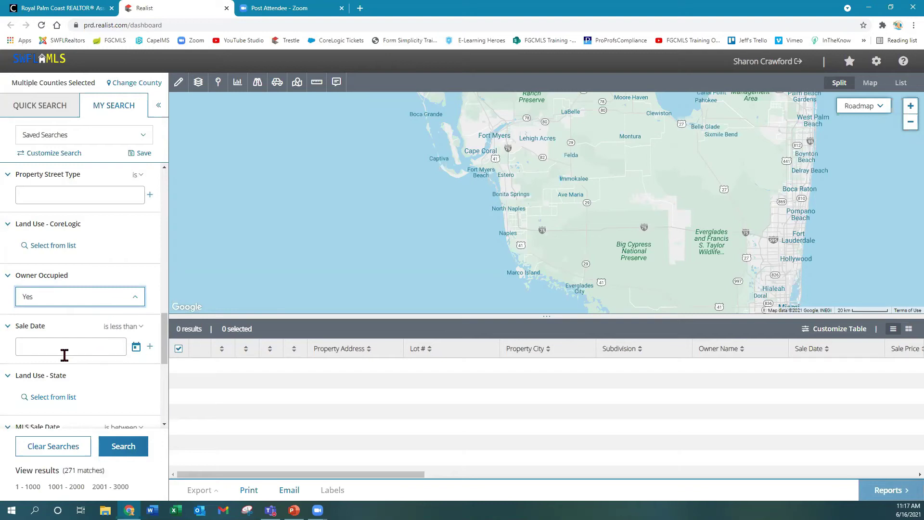
# Step: Add a Sale Date criterion of less than 01/01/2001, leaving 81 matches
pyautogui.scroll(-1, 120, 337)
pyautogui.click(62, 318)
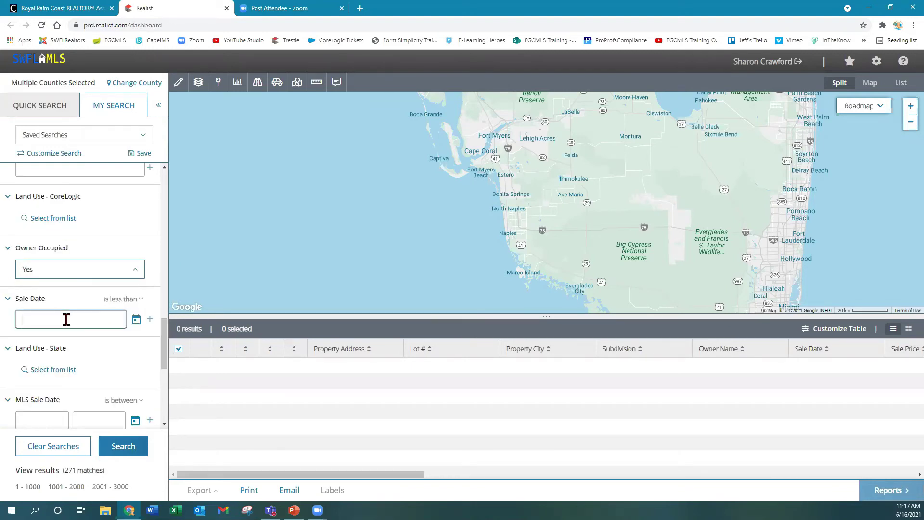
pyautogui.write('01/01/2001')
pyautogui.click(117, 302)
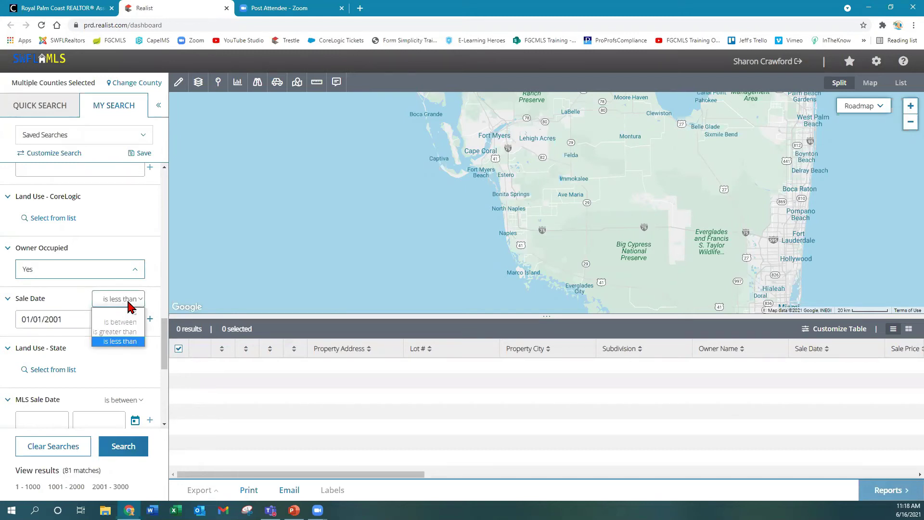
pyautogui.click(129, 305)
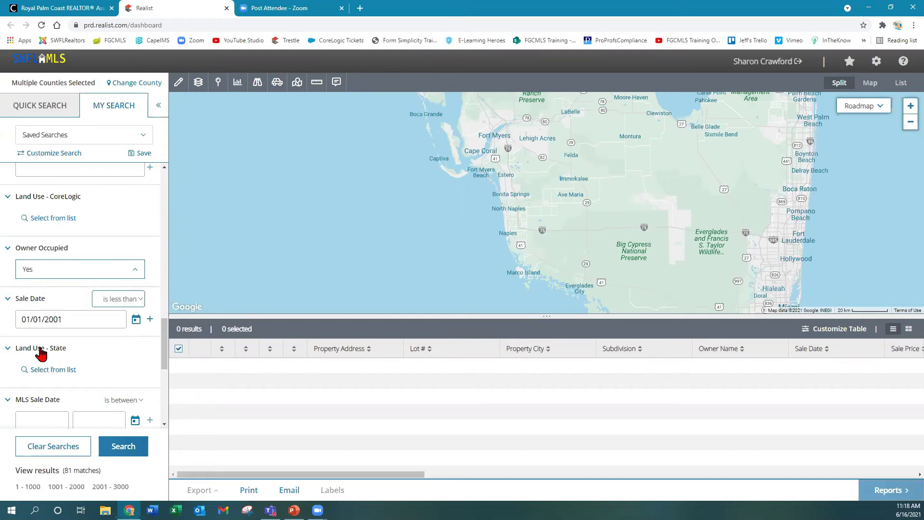
pyautogui.scroll(-2, 141, 359)
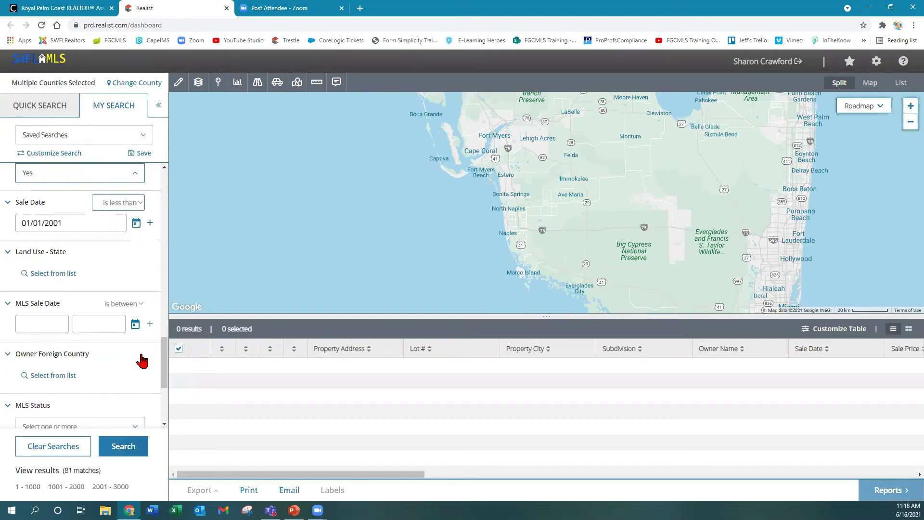
pyautogui.scroll(-3, 142, 360)
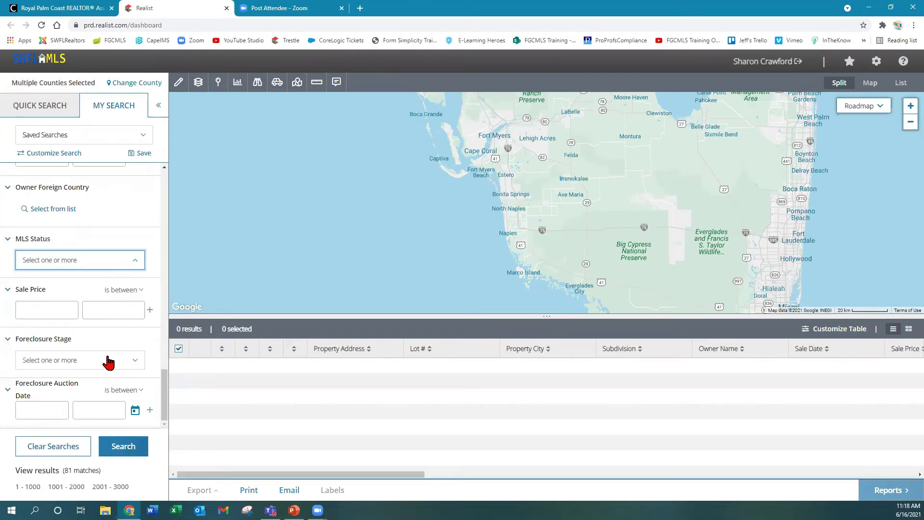
pyautogui.click(113, 365)
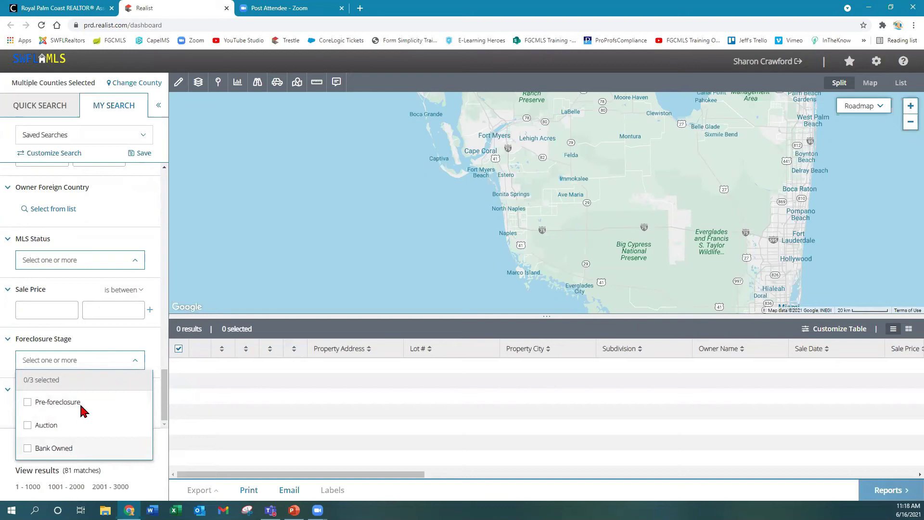
pyautogui.click(135, 340)
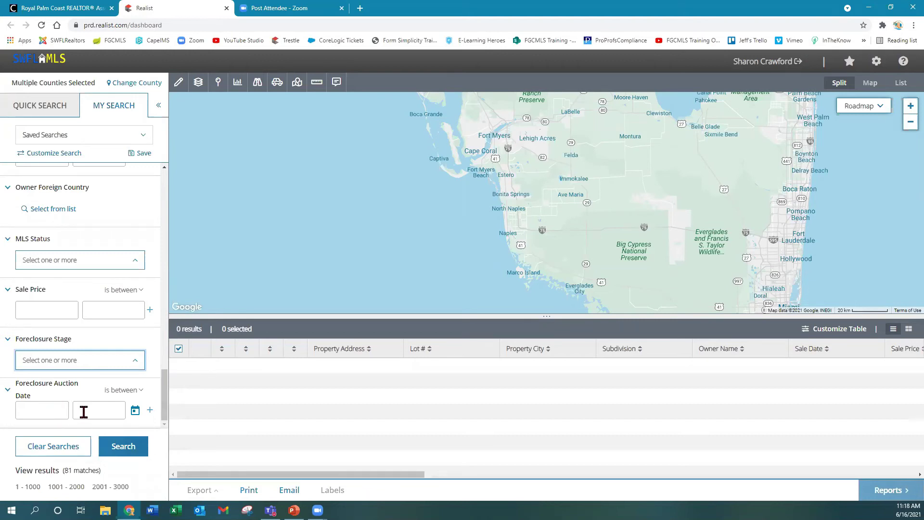
# Step: Run the search and review the 81 Fiddlesticks properties in the results table
pyautogui.click(124, 447)
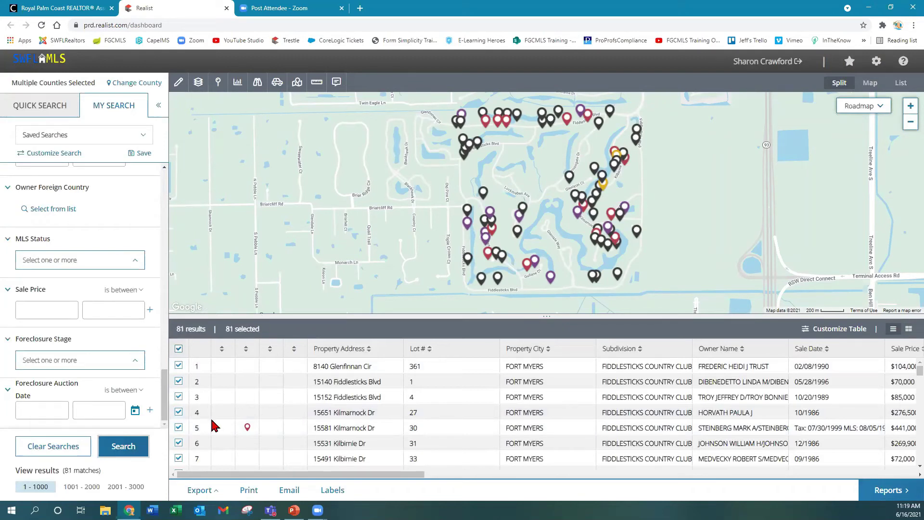
pyautogui.moveTo(249, 432)
# Step: Deselect the row 9 and row 13 properties in the Fiddlesticks results
pyautogui.scroll(-1, 903, 376)
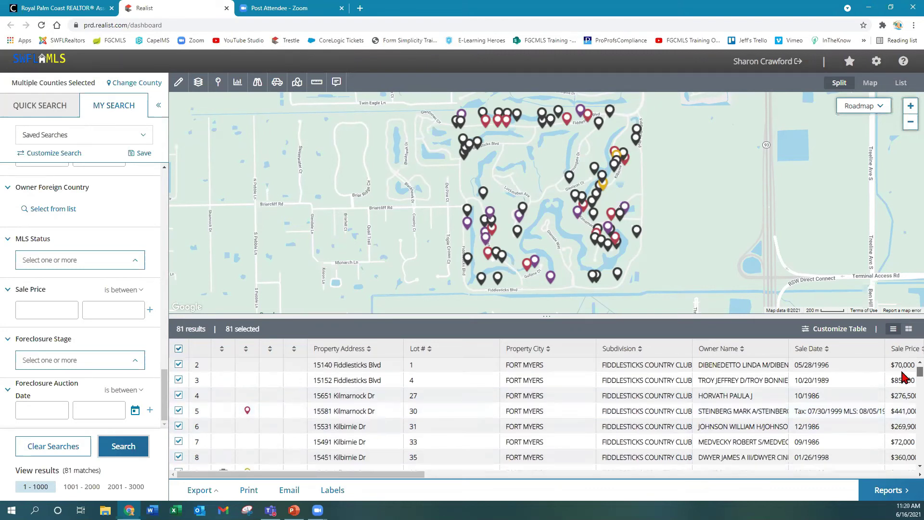
pyautogui.scroll(-4, 903, 376)
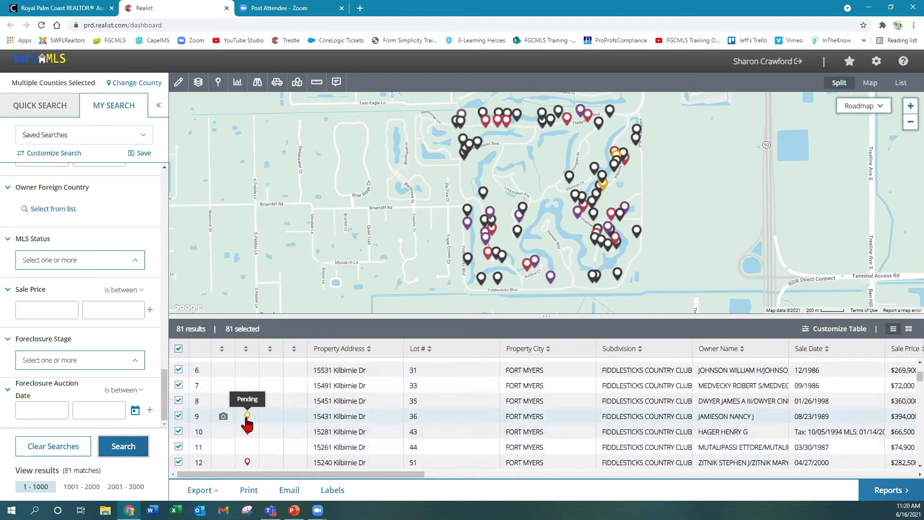
pyautogui.click(178, 417)
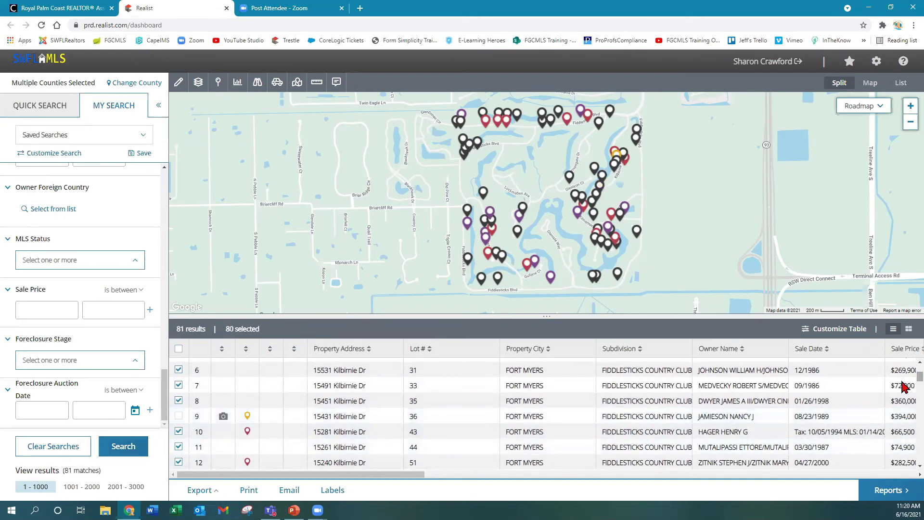
pyautogui.scroll(-2, 903, 384)
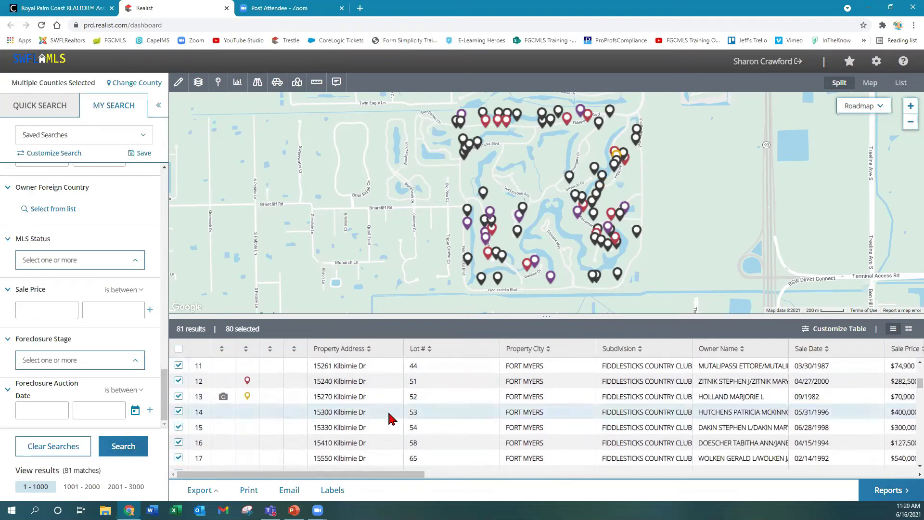
pyautogui.click(178, 396)
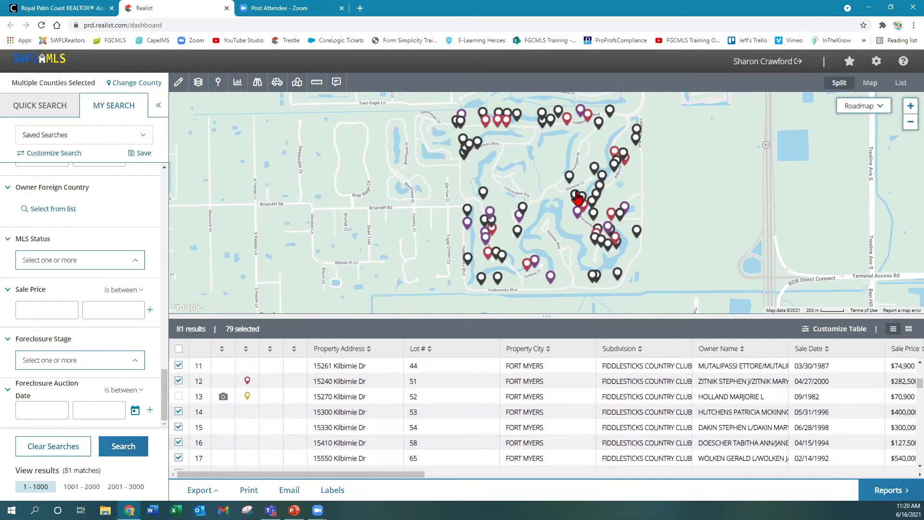
# Step: Scroll through the remaining rows to review the 79 selected properties
pyautogui.scroll(-3, 903, 384)
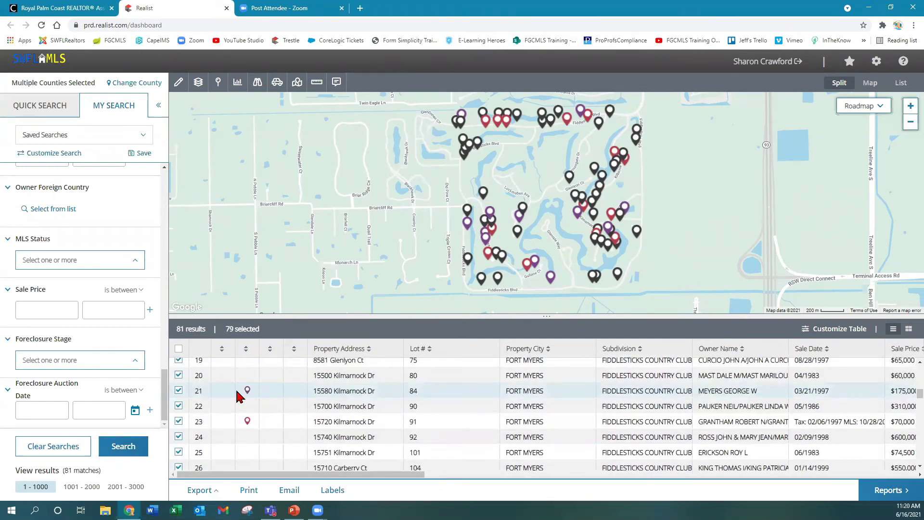
pyautogui.moveTo(247, 396)
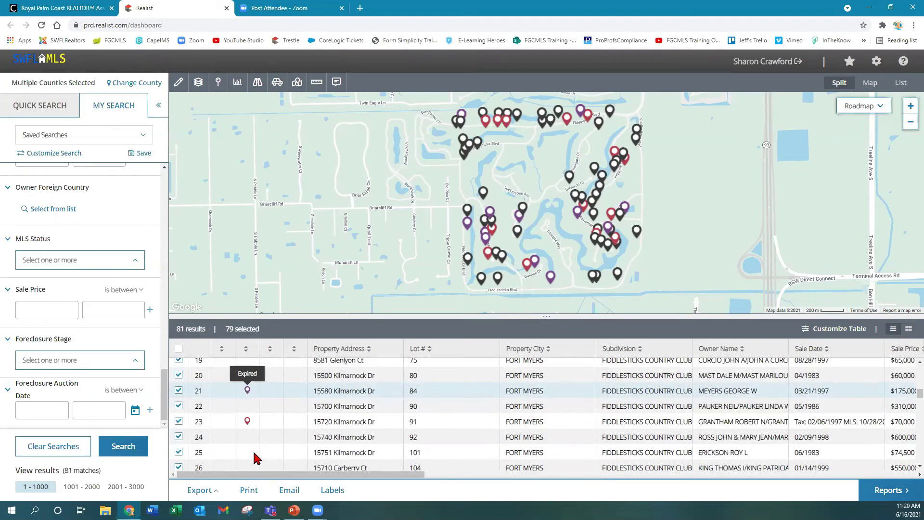
pyautogui.moveTo(309, 475); pyautogui.dragTo(582, 497)
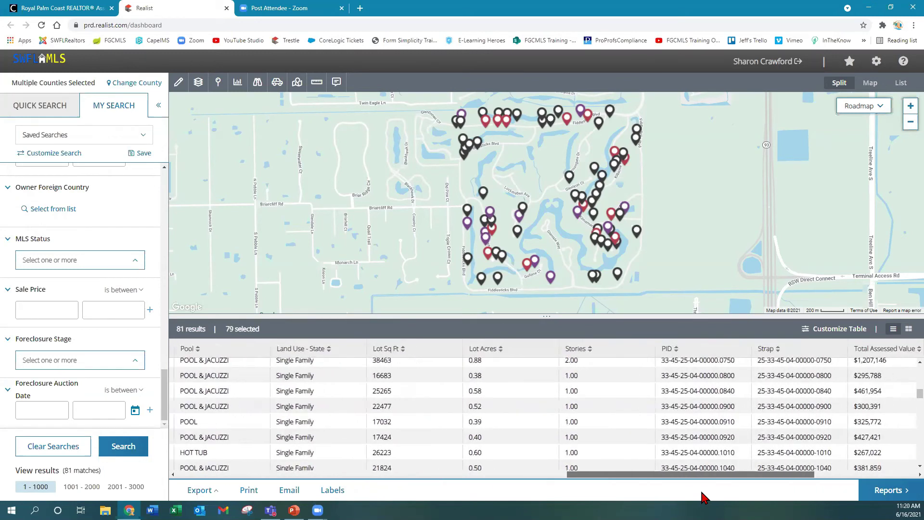
pyautogui.hscroll(-10, 903, 391)
pyautogui.scroll(-2, 903, 405)
pyautogui.scroll(-3, 903, 410)
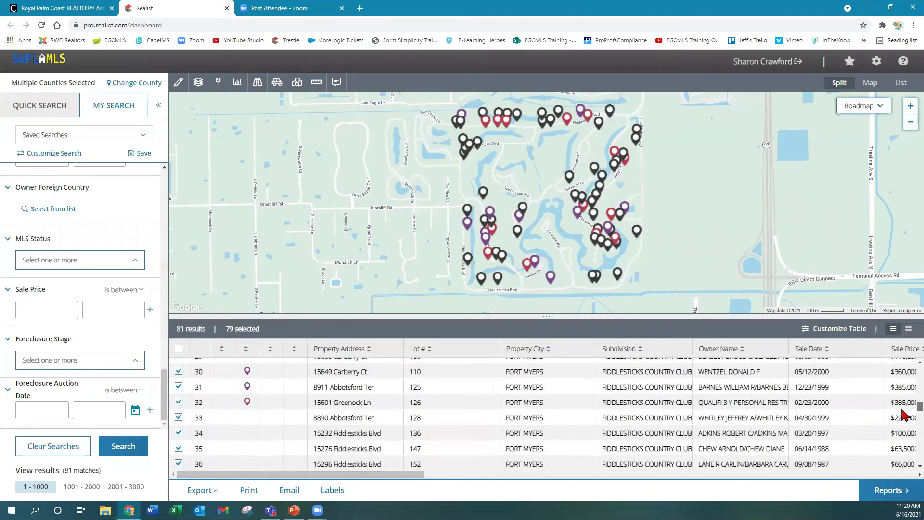
pyautogui.scroll(-2, 903, 415)
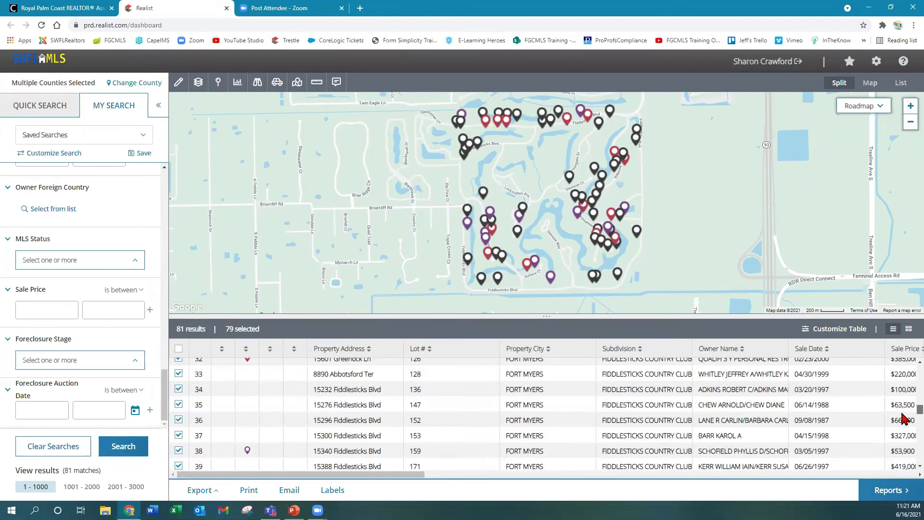
pyautogui.scroll(-4, 903, 418)
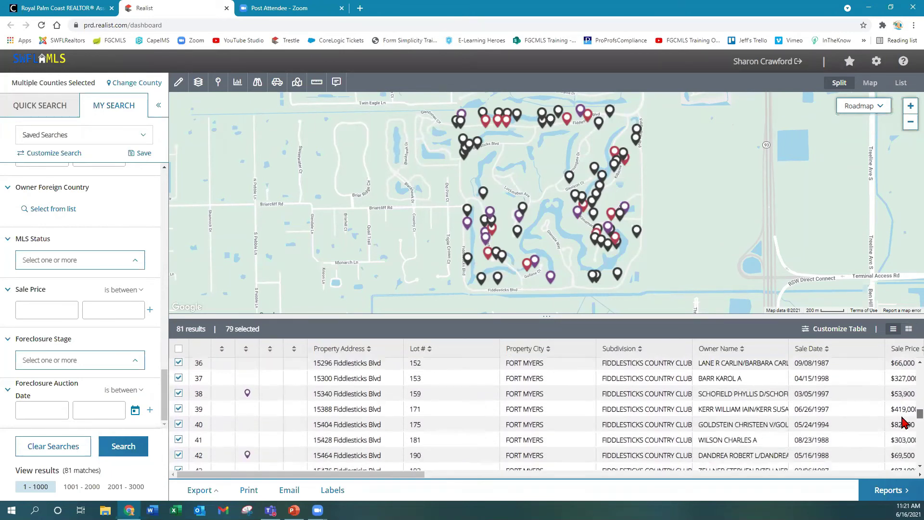
pyautogui.scroll(-8, 903, 426)
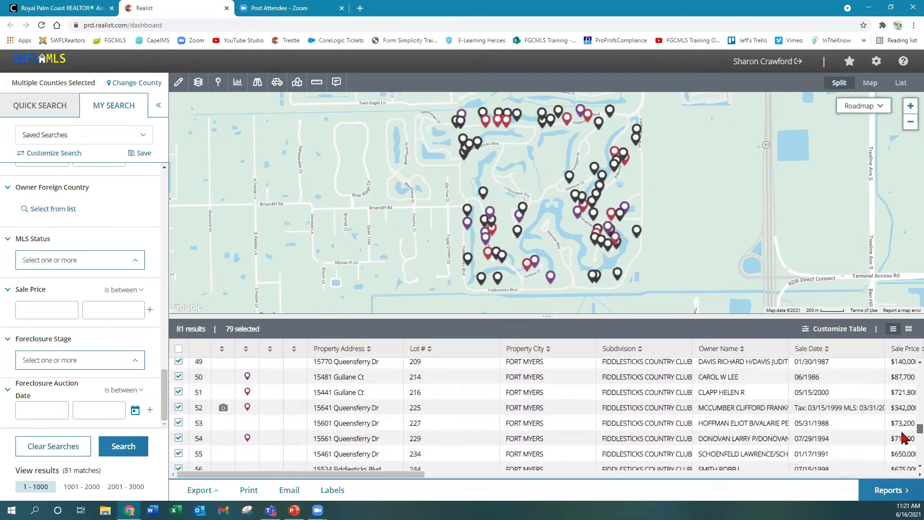
pyautogui.scroll(-11, 903, 443)
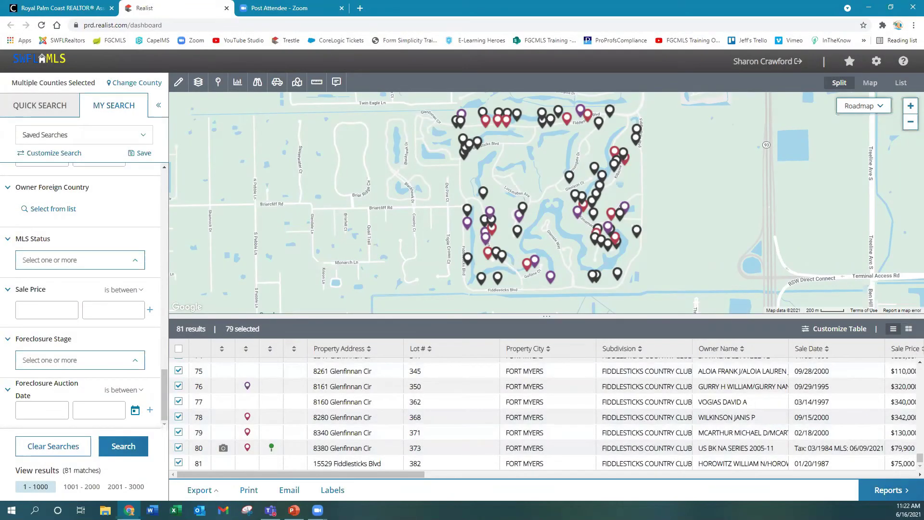
pyautogui.click(200, 490)
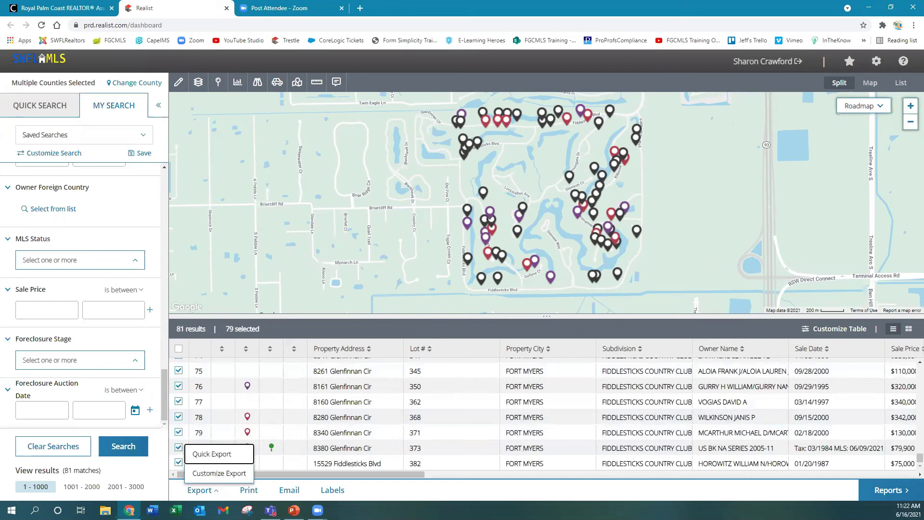
pyautogui.click(213, 491)
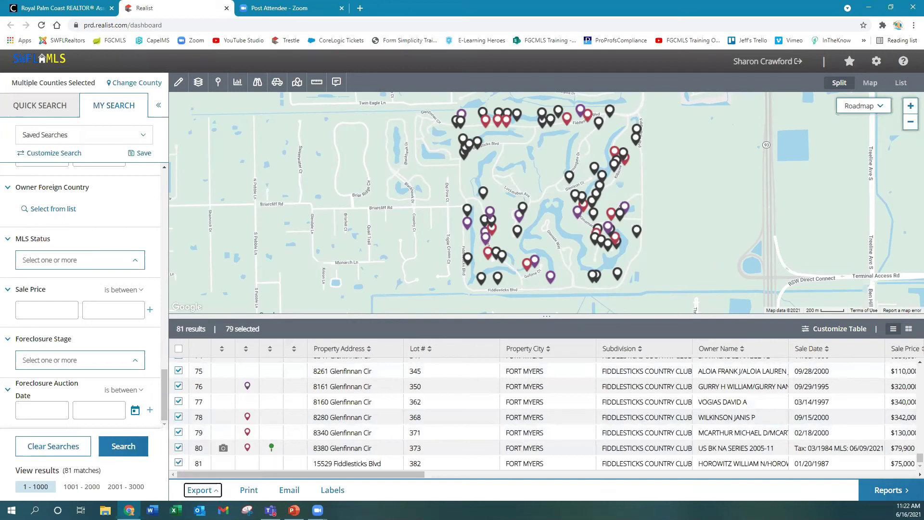
# Step: Open the Labels export dialog for the 79 selected records and review the Avery 5160 settings
pyautogui.click(332, 492)
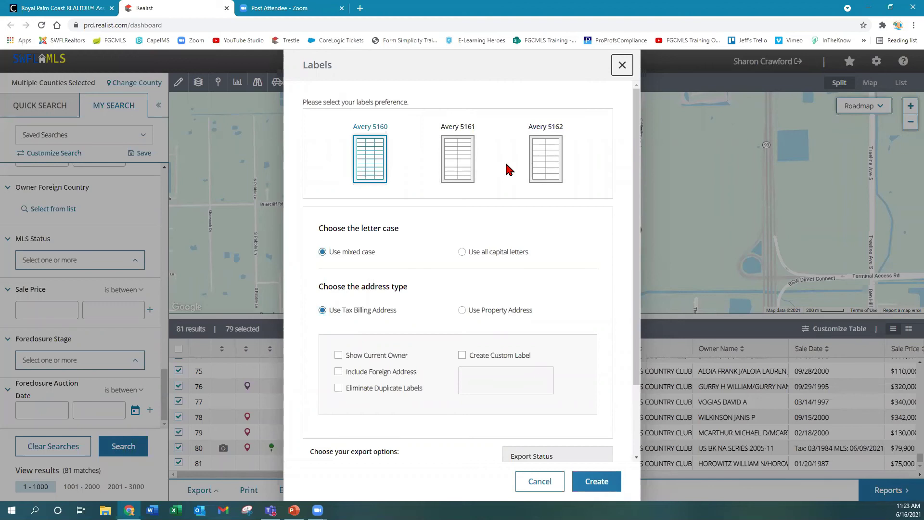
pyautogui.scroll(-2, 288, 154)
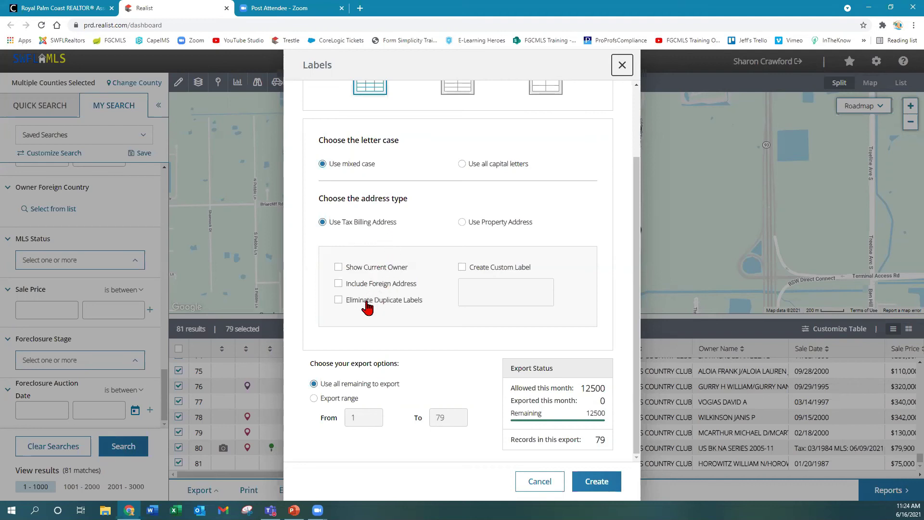
# Step: Enable Eliminate Duplicate Labels and Include Foreign Address in the Labels dialog
pyautogui.click(339, 301)
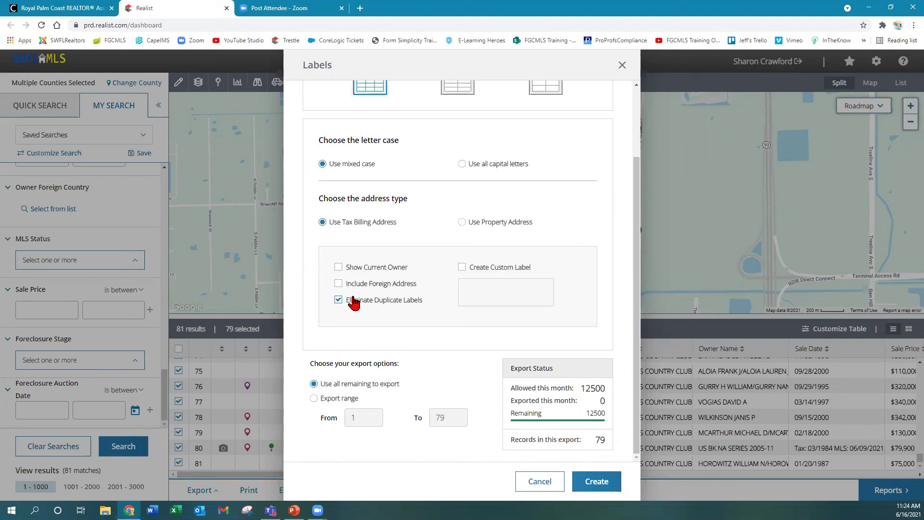
pyautogui.click(338, 286)
# Step: Create the 79-record label file and open the downloaded .rtf labels document in Word
pyautogui.click(597, 482)
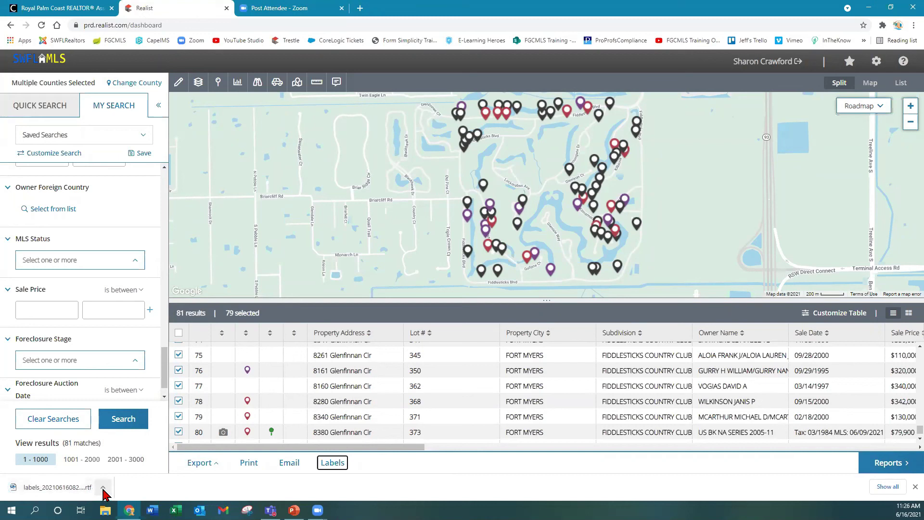
pyautogui.click(103, 488)
pyautogui.click(119, 428)
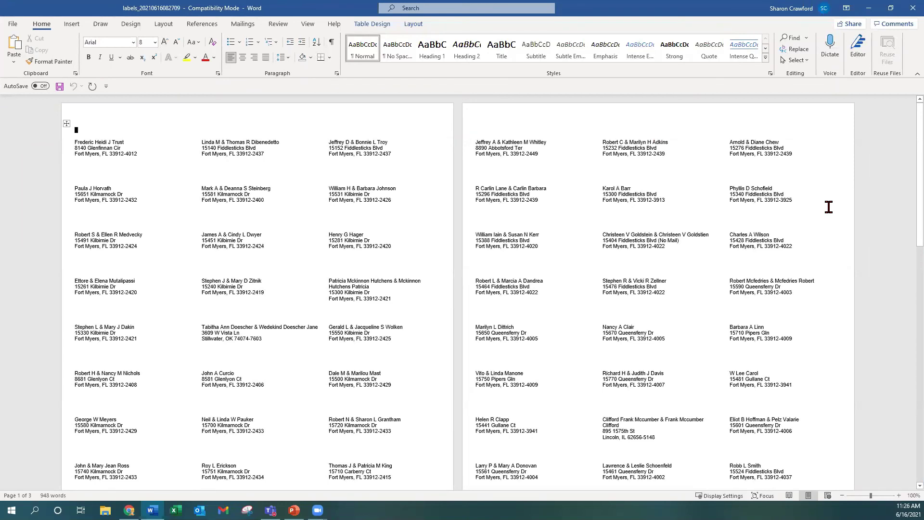
# Step: Show Word's print preview of the 3-page owner mailing labels
pyautogui.click(11, 25)
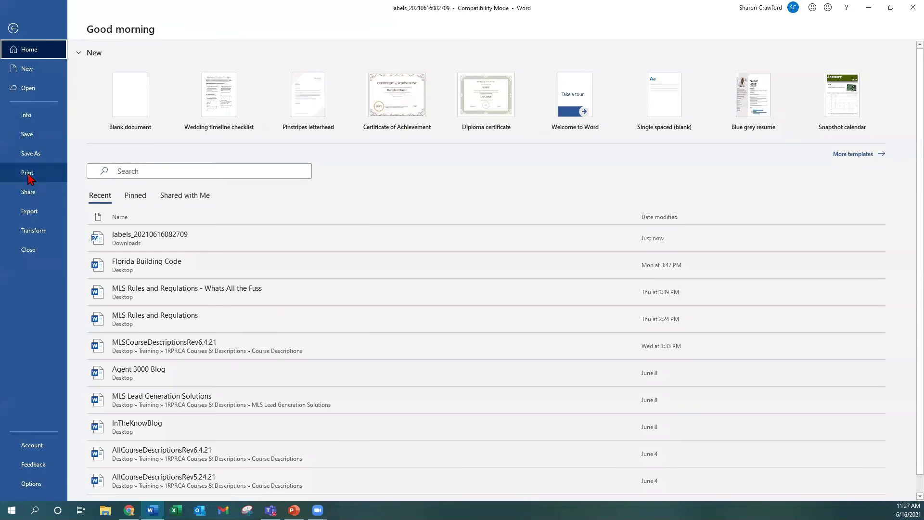
pyautogui.click(28, 174)
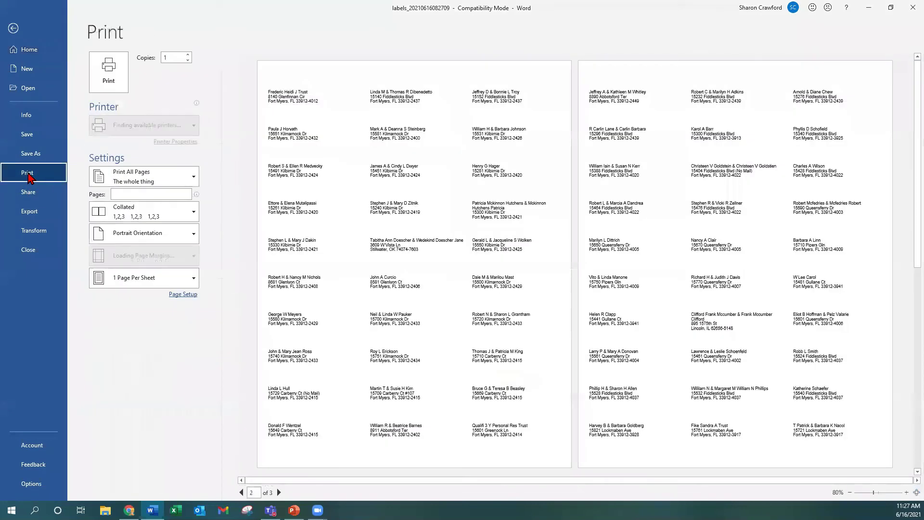